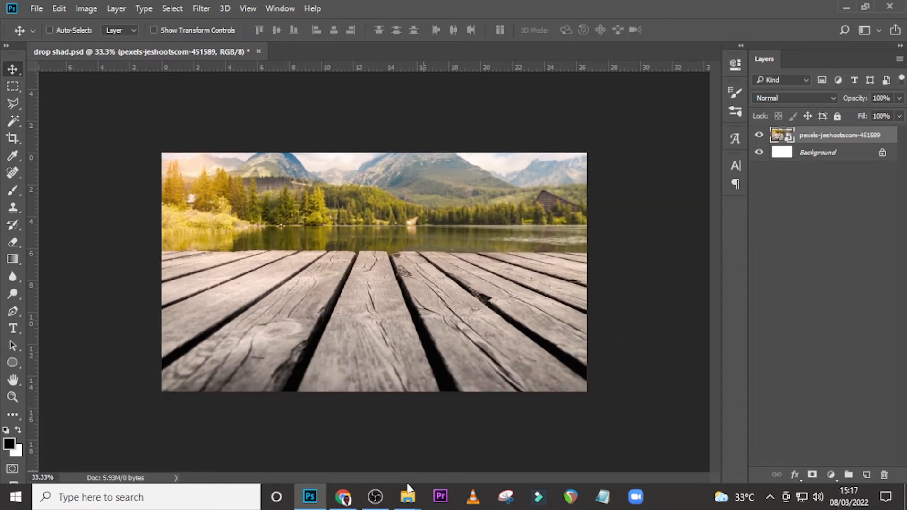
# Step: Place the white pillow image from the raw folder into the document, standing centred on the wooden deck
pyautogui.moveTo(409, 489)
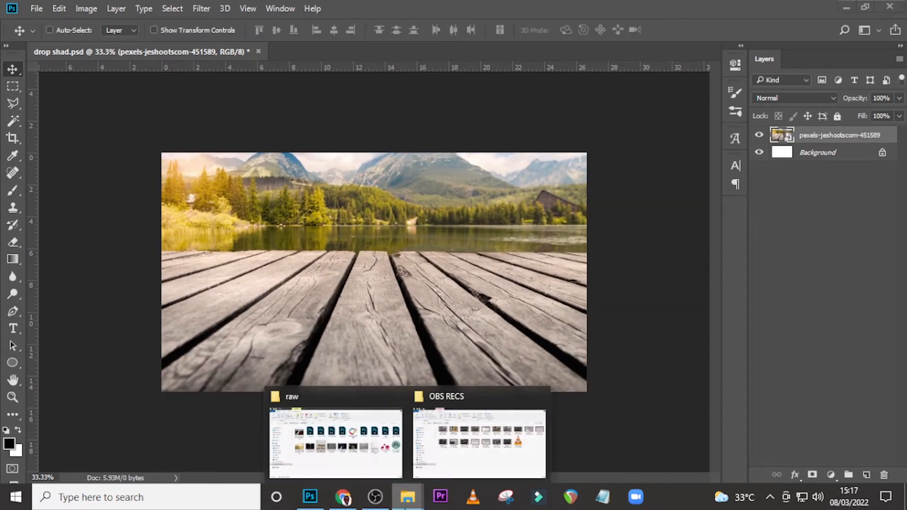
pyautogui.click(365, 449)
pyautogui.moveTo(705, 308); pyautogui.dragTo(432, 289)
pyautogui.moveTo(528, 152); pyautogui.dragTo(510, 164)
pyautogui.press('Return')
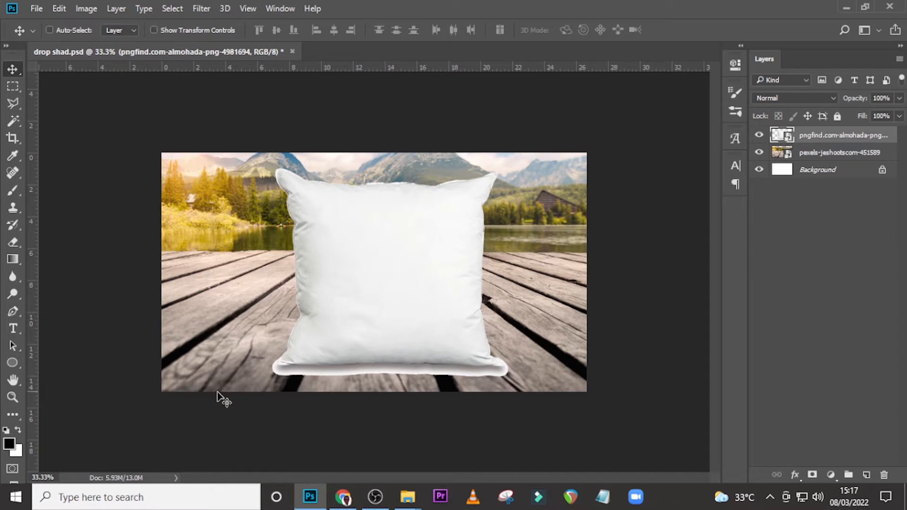
# Step: Add an empty layer between the pillow and the deck photo, and make white the brush colour
pyautogui.click(806, 156)
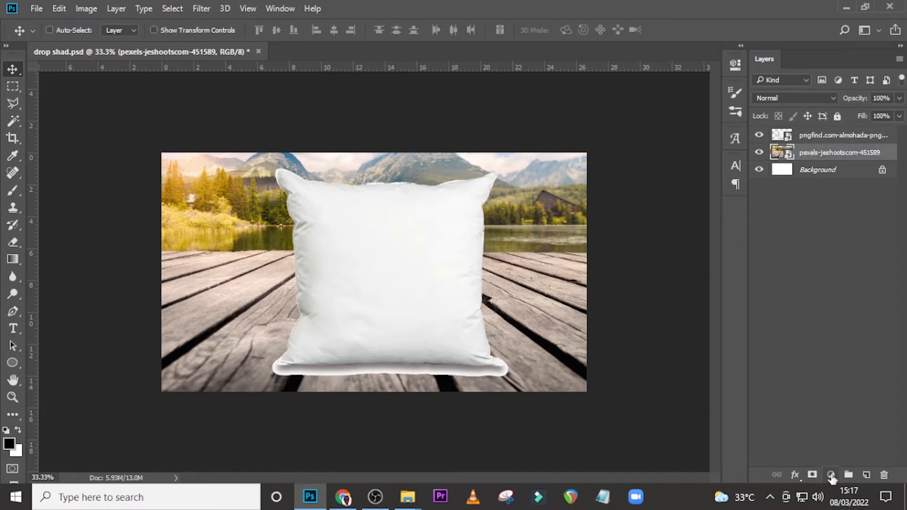
pyautogui.click(867, 475)
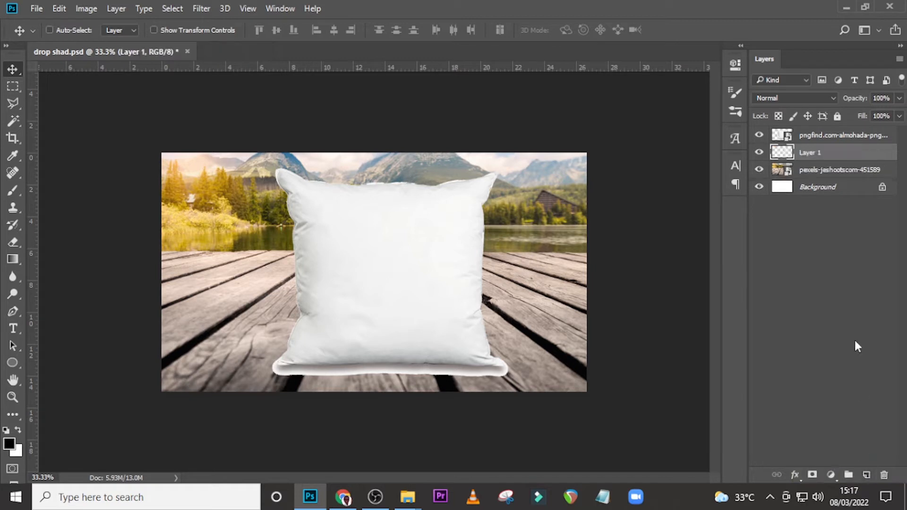
pyautogui.press('b')
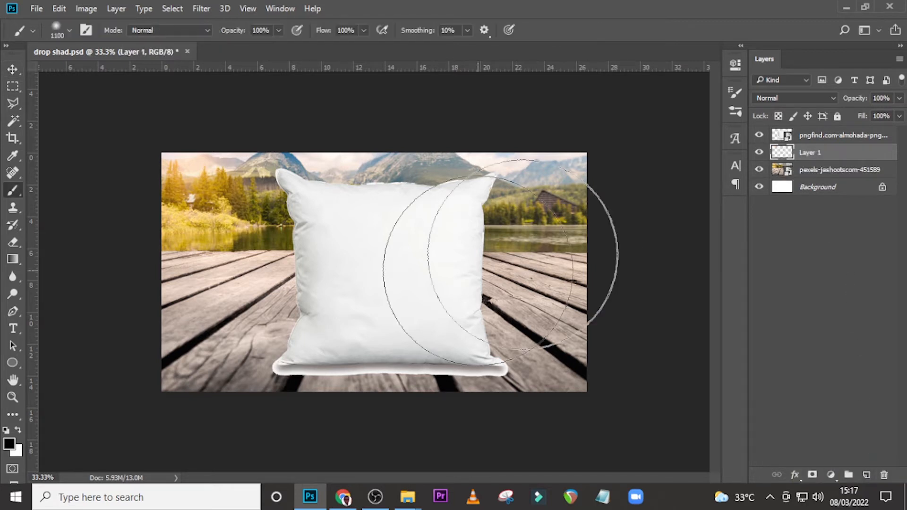
pyautogui.click(18, 430)
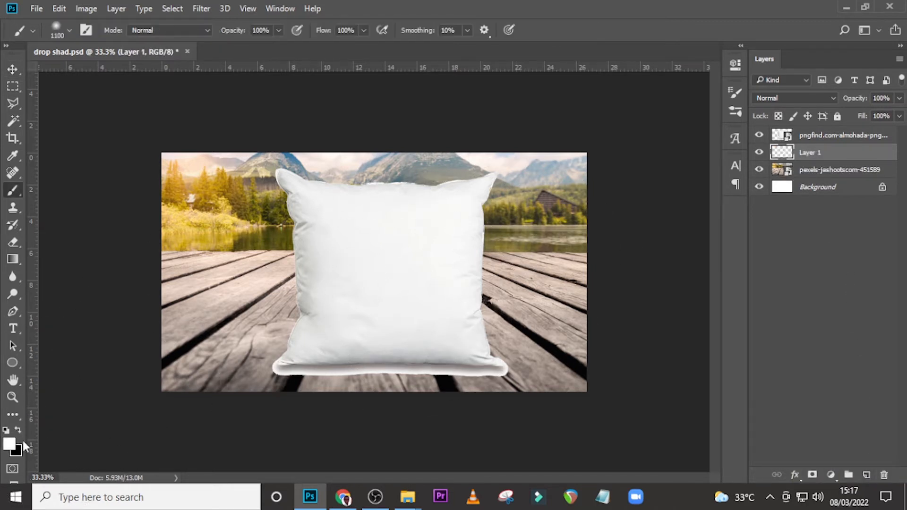
# Step: Paint a soft white fade across the lower edge of the deck with a 500 px brush
pyautogui.press('[')
pyautogui.press('[')
pyautogui.press('[')
pyautogui.press('[')
pyautogui.press('[')
pyautogui.press('[')
pyautogui.press('[')
pyautogui.press('[')
pyautogui.press('[')
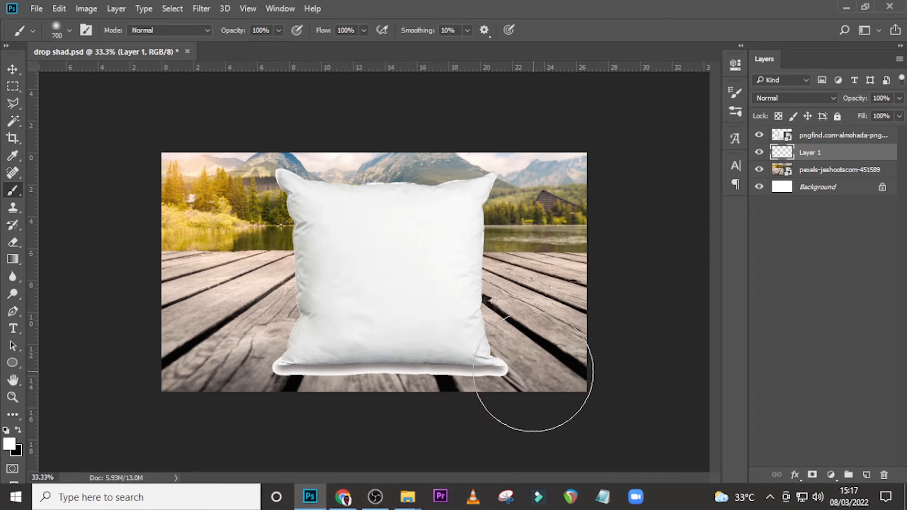
pyautogui.press(']')
pyautogui.press(']')
pyautogui.press(']')
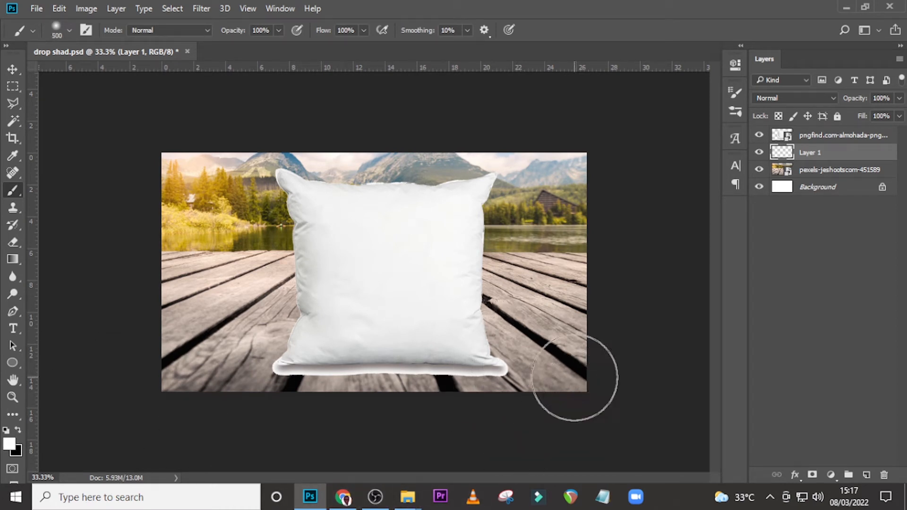
pyautogui.moveTo(574, 374)
pyautogui.mouseDown()
pyautogui.moveTo(67, 379)
pyautogui.moveTo(57, 390)
pyautogui.mouseUp()
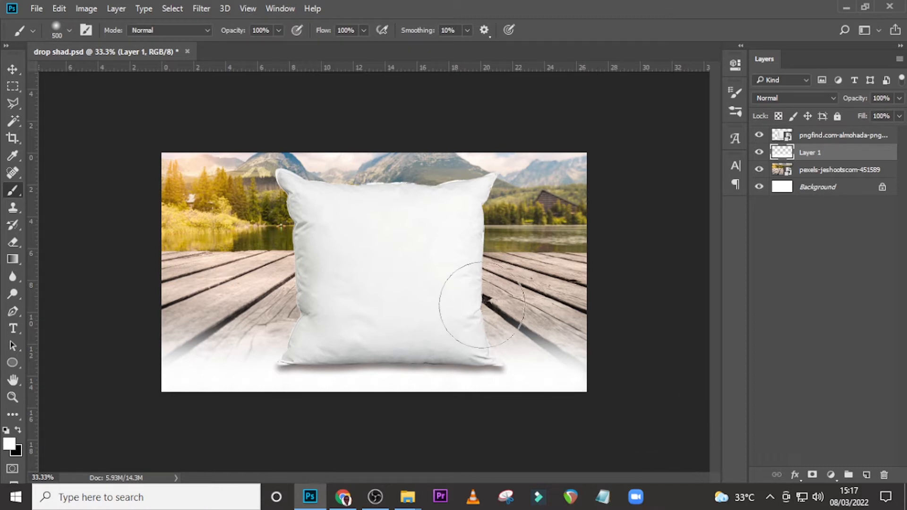
# Step: Place starbucks-logo-png-1666 above the pillow layer, scaled down and centred on the pillow's front
pyautogui.hotkey('alt', ']')
pyautogui.moveTo(409, 504)
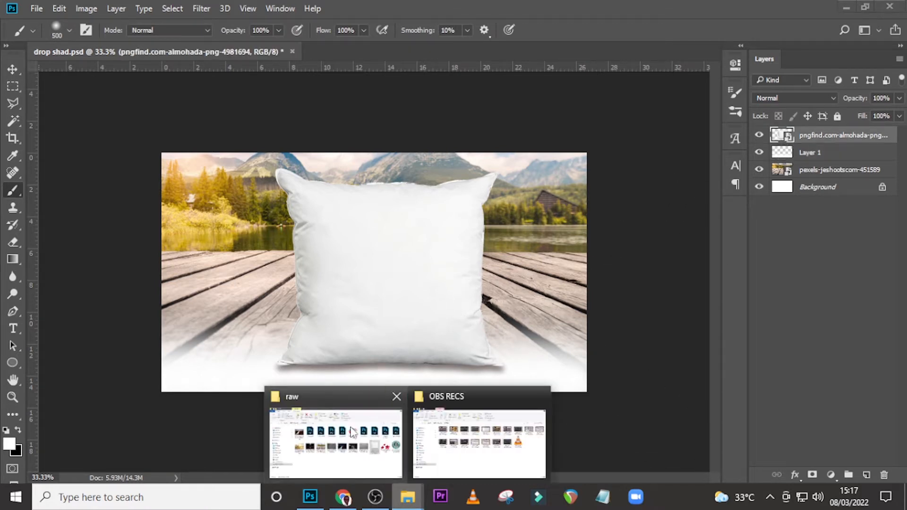
pyautogui.click(299, 434)
pyautogui.moveTo(837, 284); pyautogui.dragTo(362, 336)
pyautogui.moveTo(437, 333); pyautogui.dragTo(462, 282)
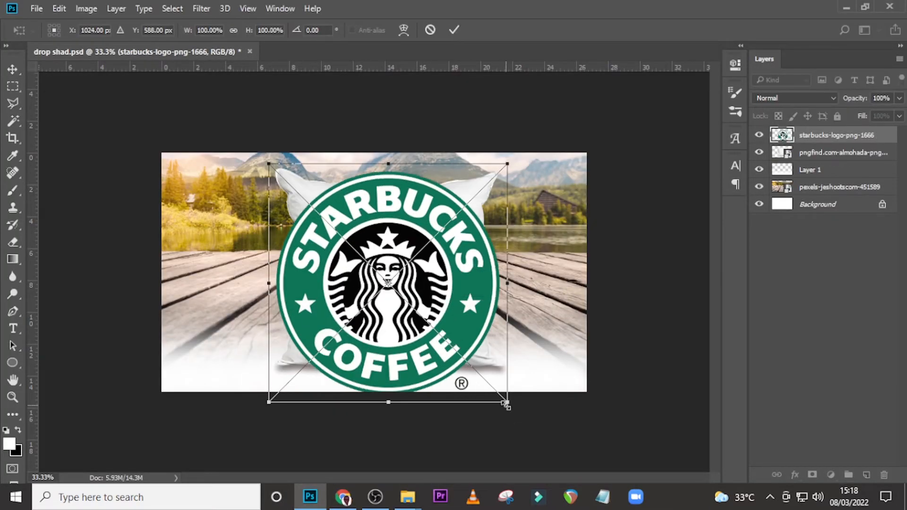
pyautogui.moveTo(503, 403); pyautogui.dragTo(467, 360)
pyautogui.moveTo(437, 307); pyautogui.dragTo(438, 298)
pyautogui.press('b')
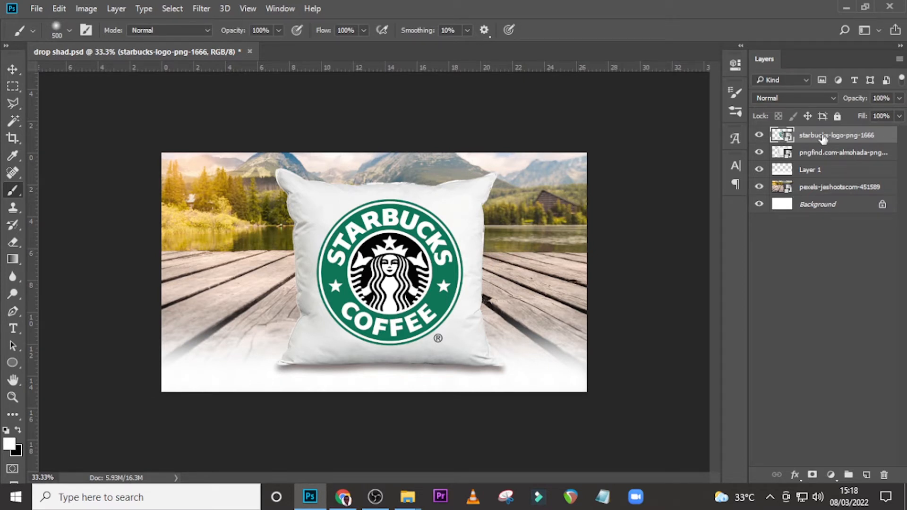
# Step: Put the Starbucks logo layer into a group, name it LOGO and collapse it
pyautogui.hotkey('ctrl', 'g')
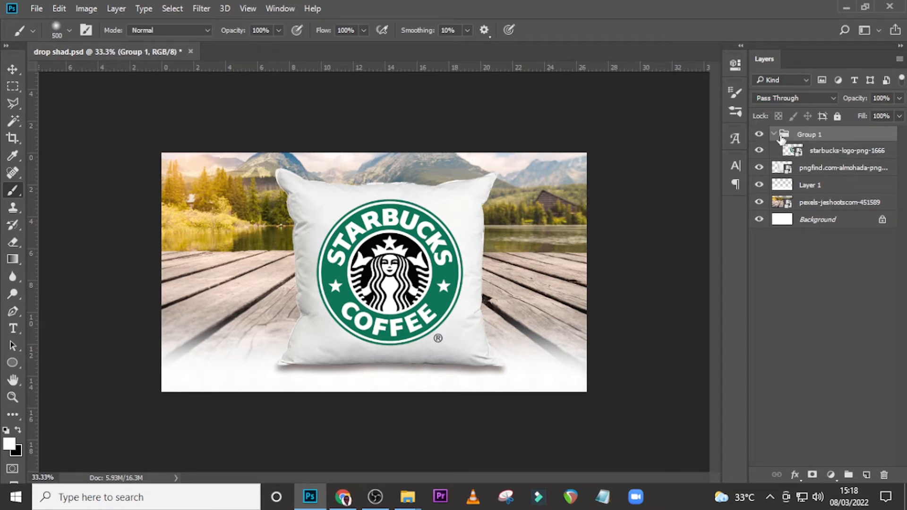
pyautogui.doubleClick(806, 135)
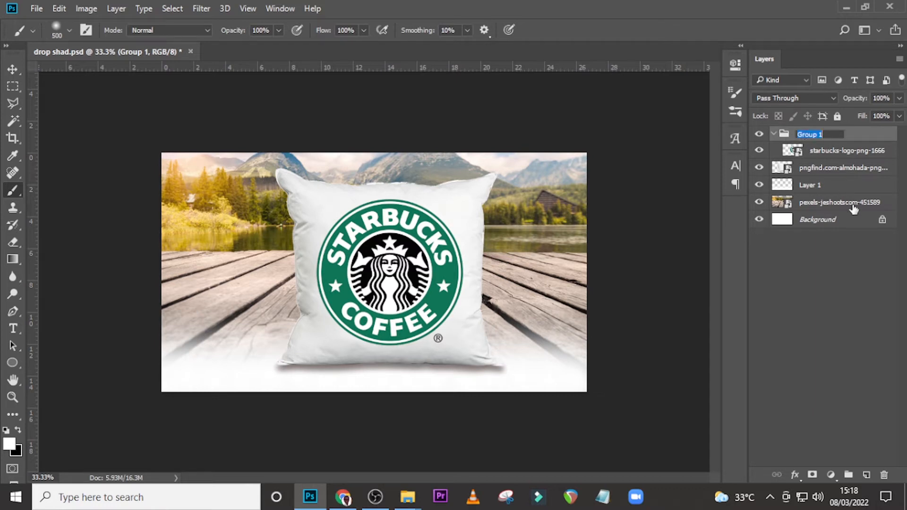
pyautogui.write('LOGO')
pyautogui.press('Return')
pyautogui.click(774, 135)
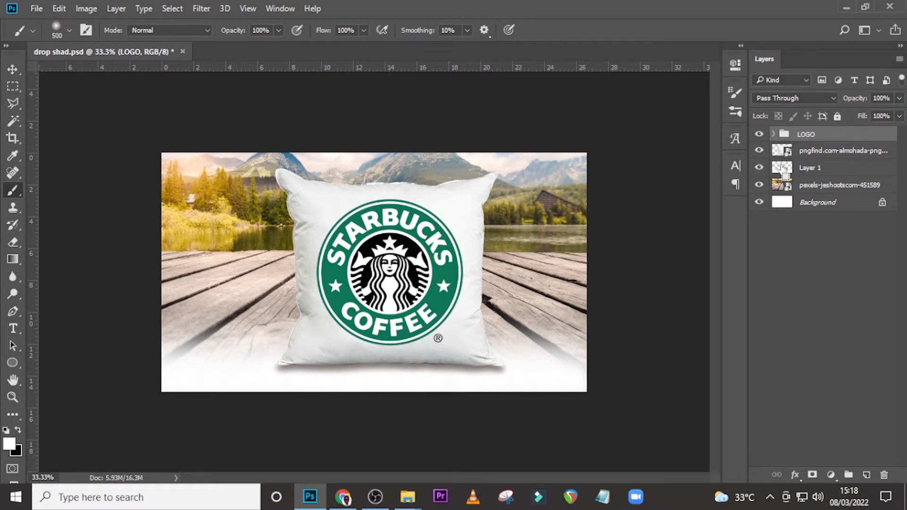
# Step: Mask the LOGO group to the pillow's outline, subtracting the shadow strip below the pillow from the selection with Quick Selection
pyautogui.keyDown('ctrl'); pyautogui.click(785, 151); pyautogui.keyUp('ctrl')
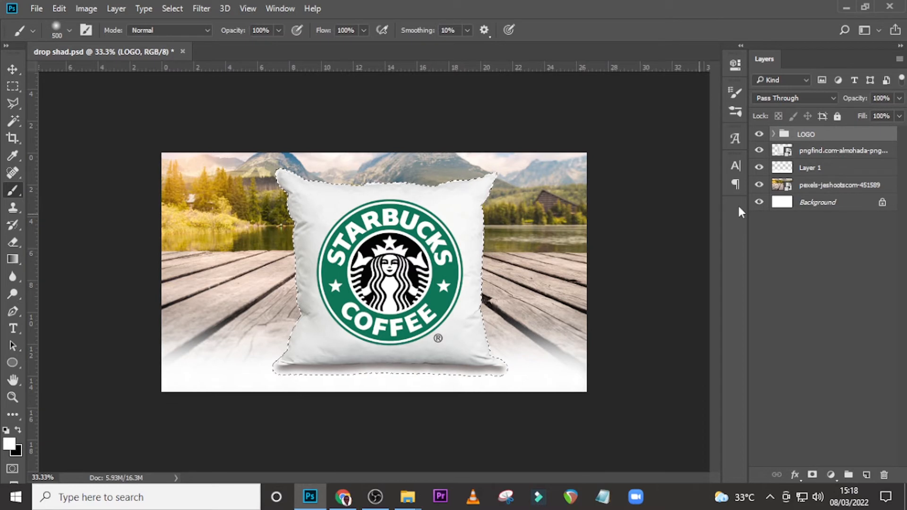
pyautogui.click(14, 106)
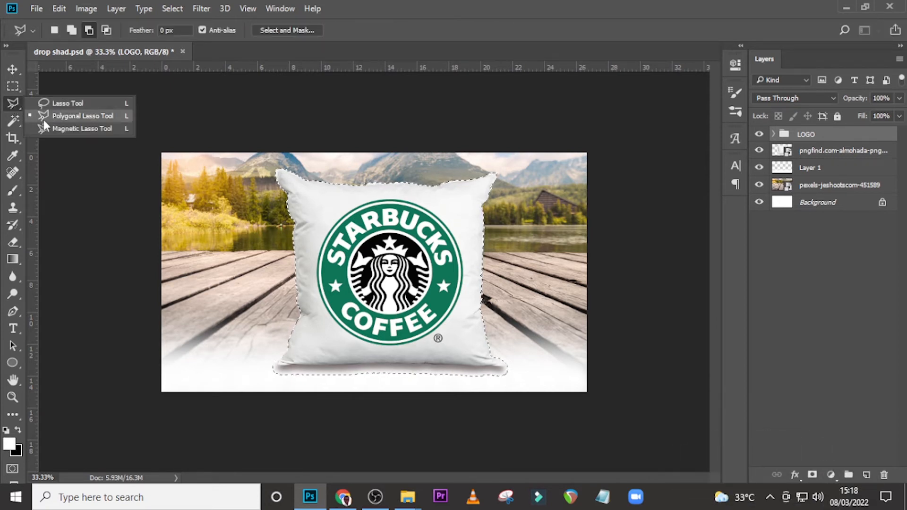
pyautogui.click(13, 120)
pyautogui.click(71, 122)
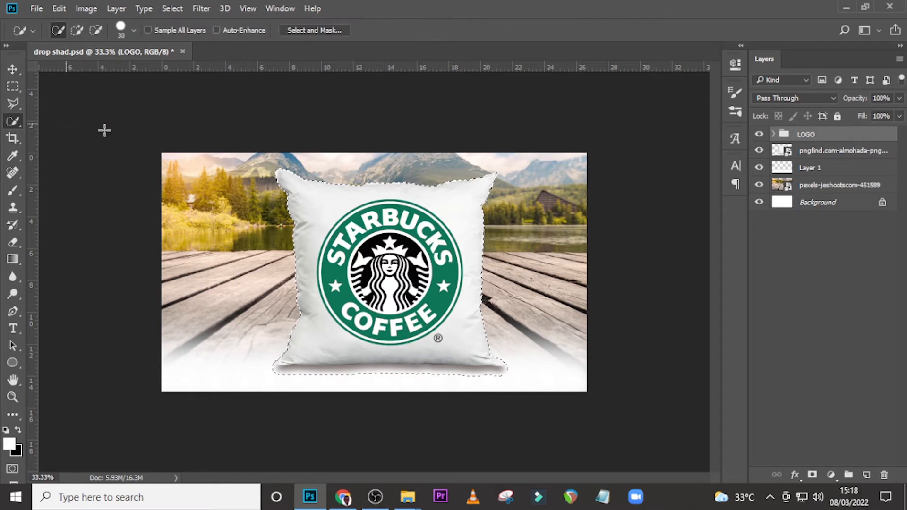
pyautogui.click(96, 30)
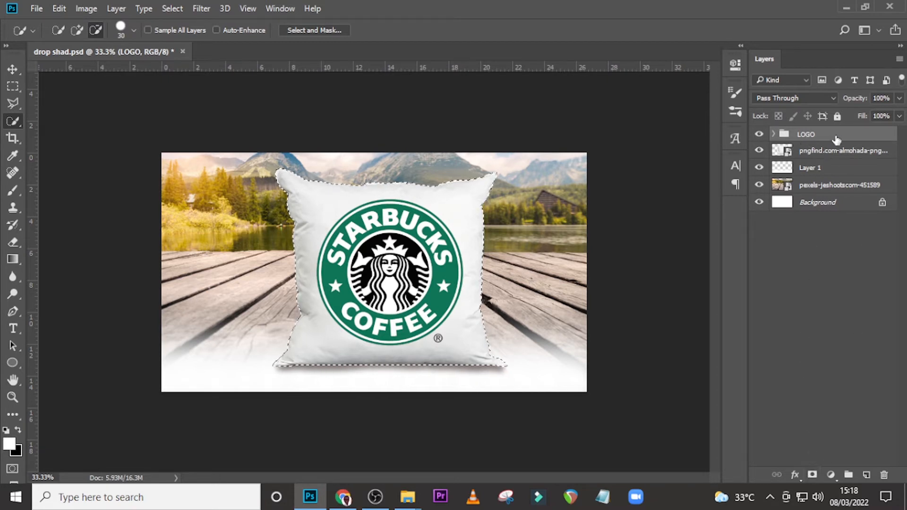
pyautogui.click(812, 475)
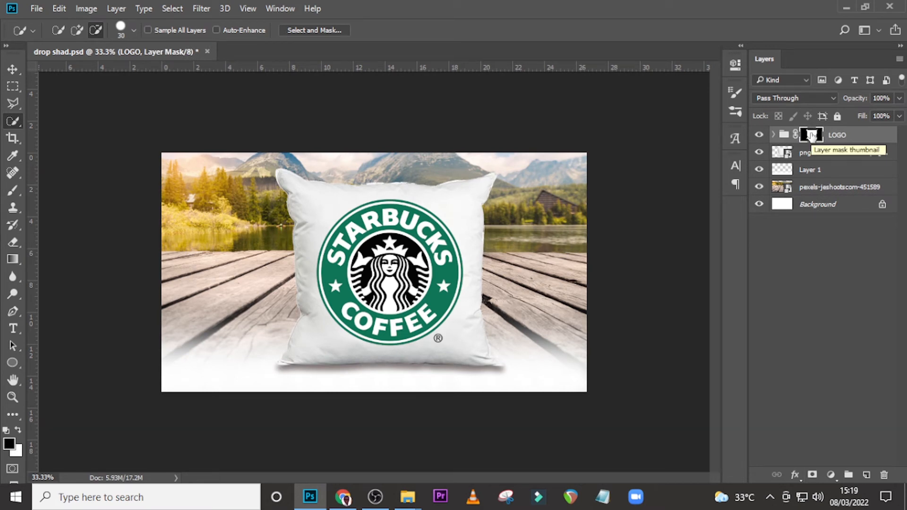
# Step: Add a Solid Color fill in the logo's green, 067655, above the logo layer inside the LOGO group
pyautogui.click(774, 135)
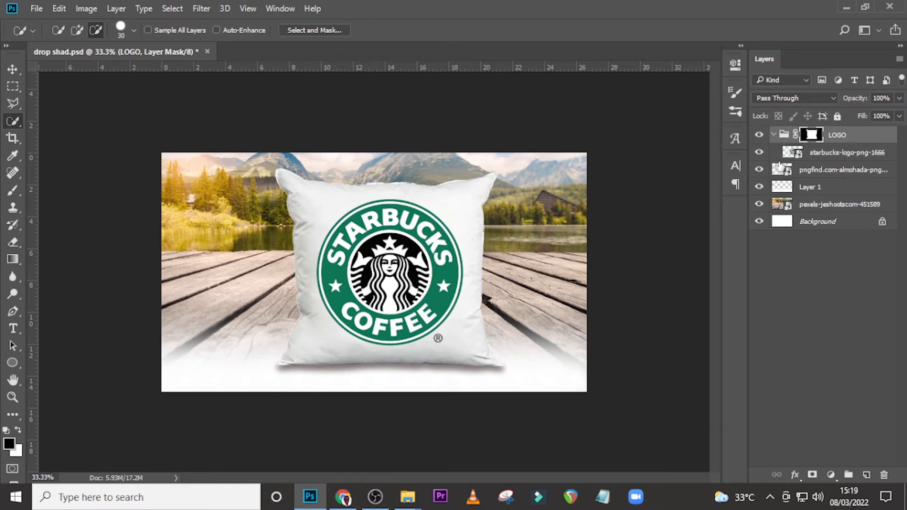
pyautogui.click(821, 156)
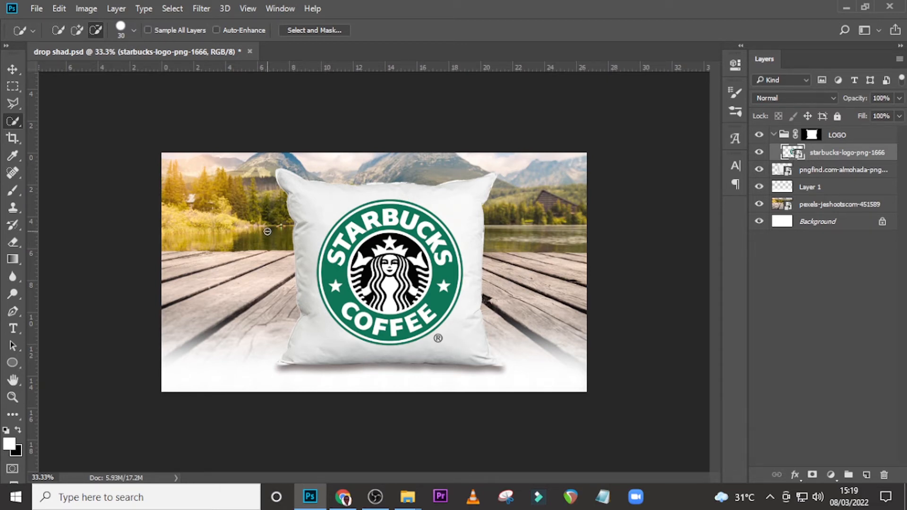
pyautogui.press('b')
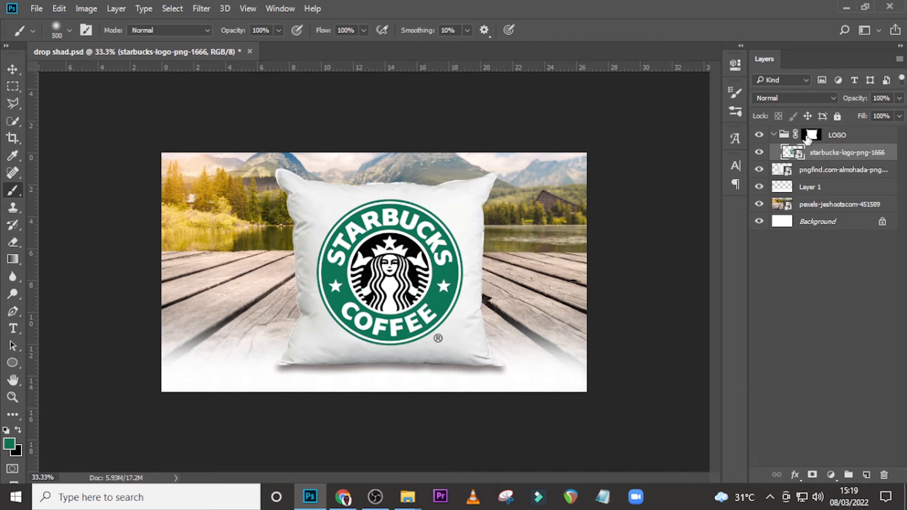
pyautogui.click(829, 475)
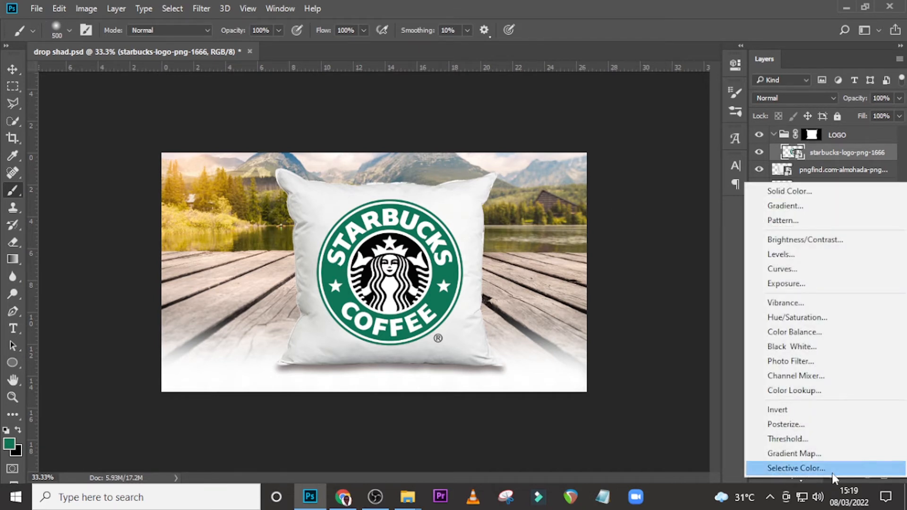
pyautogui.click(788, 191)
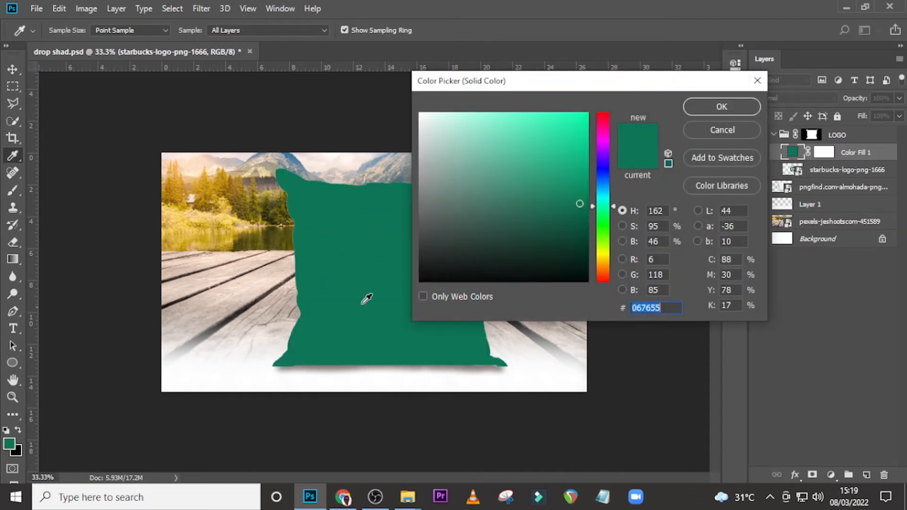
pyautogui.click(715, 108)
# Step: Collapse the LOGO group and set its blend mode to Multiply
pyautogui.click(773, 136)
pyautogui.click(836, 137)
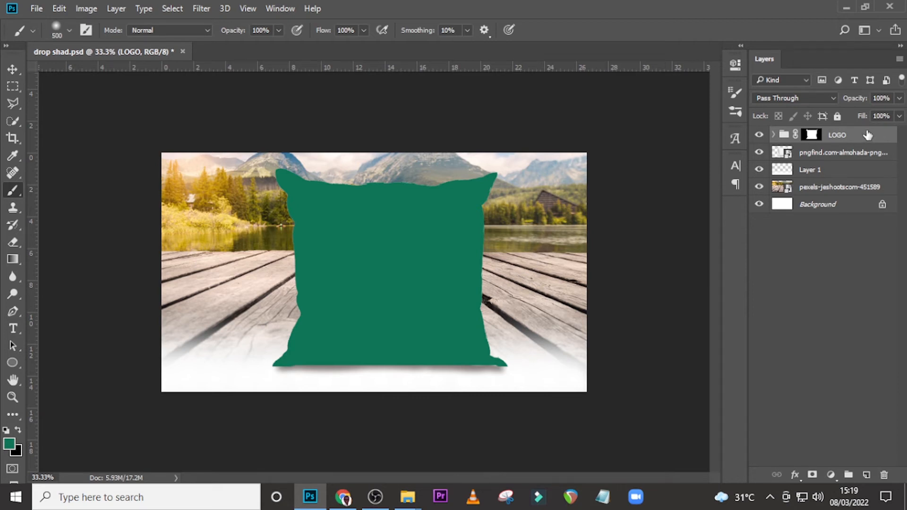
pyautogui.click(788, 99)
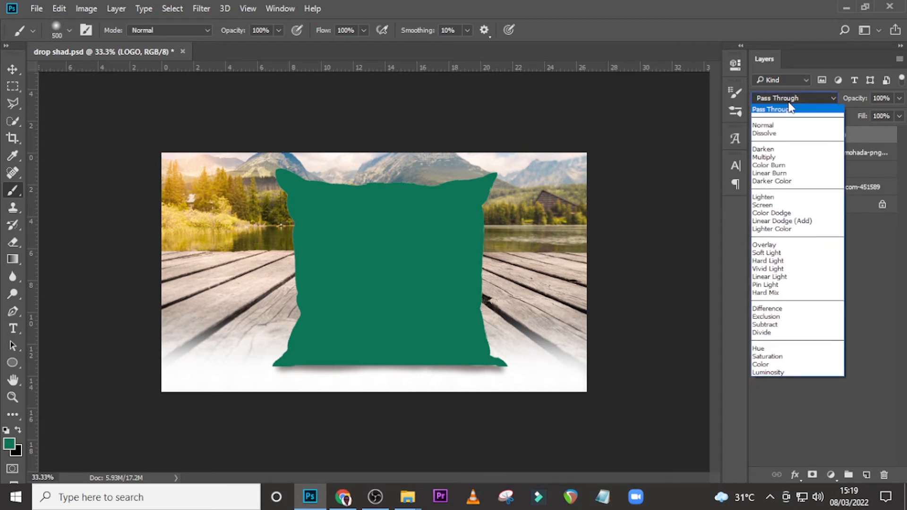
pyautogui.click(775, 157)
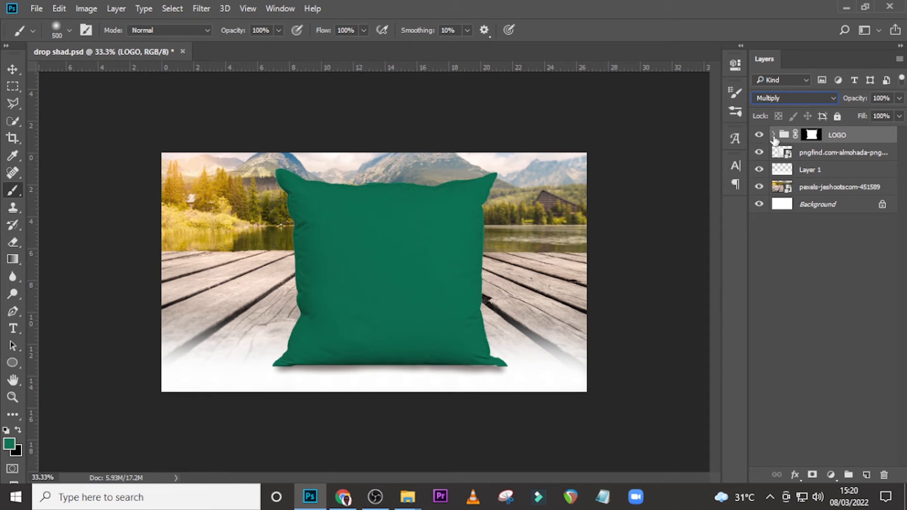
# Step: Move the Starbucks logo layer above the green colour fill within the LOGO group
pyautogui.click(774, 135)
pyautogui.moveTo(825, 175); pyautogui.dragTo(827, 152)
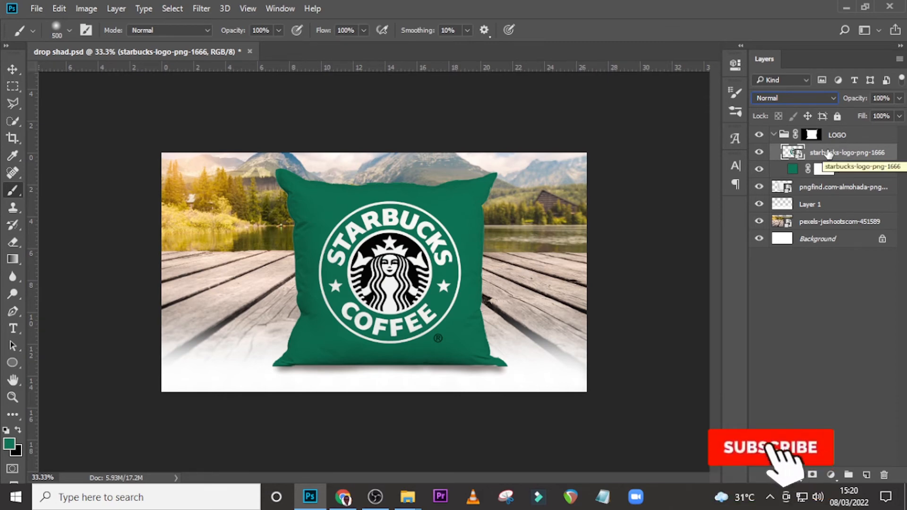
pyautogui.hotkey('ctrl', '+')
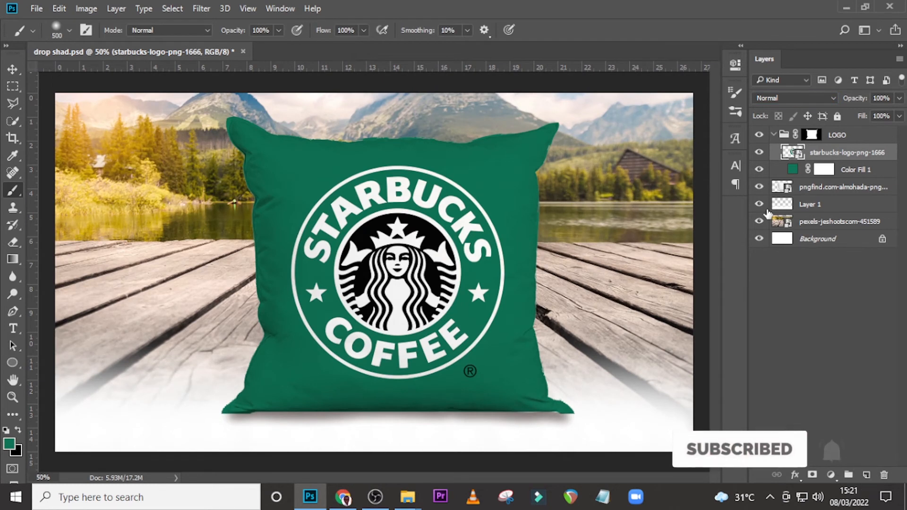
pyautogui.hotkey('ctrl', '0')
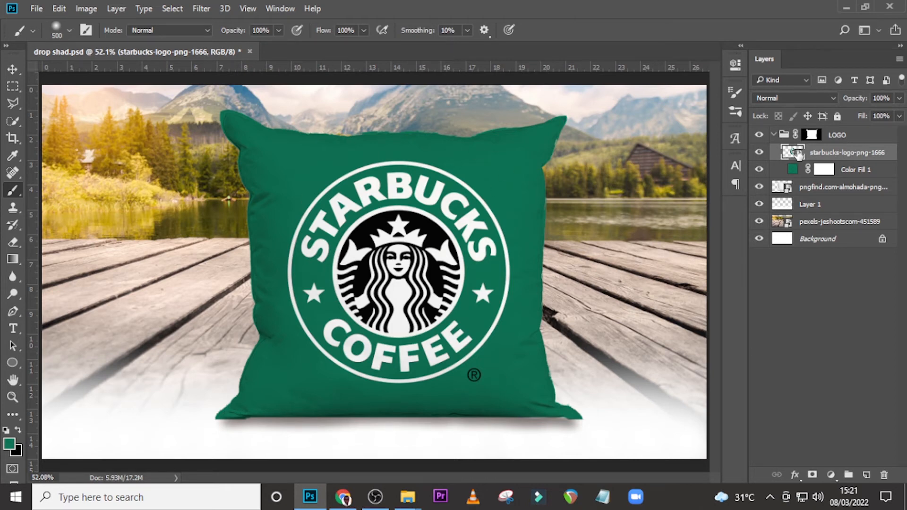
# Step: Open the Starbucks logo smart object's contents and place Daco_5310057.png over the logo, scaled to about 48%
pyautogui.doubleClick(799, 154)
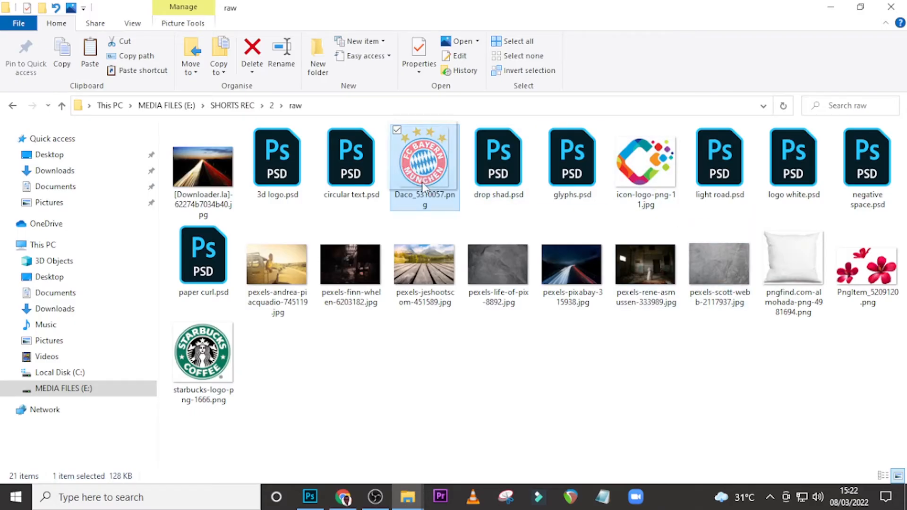
pyautogui.moveTo(424, 188); pyautogui.dragTo(361, 342)
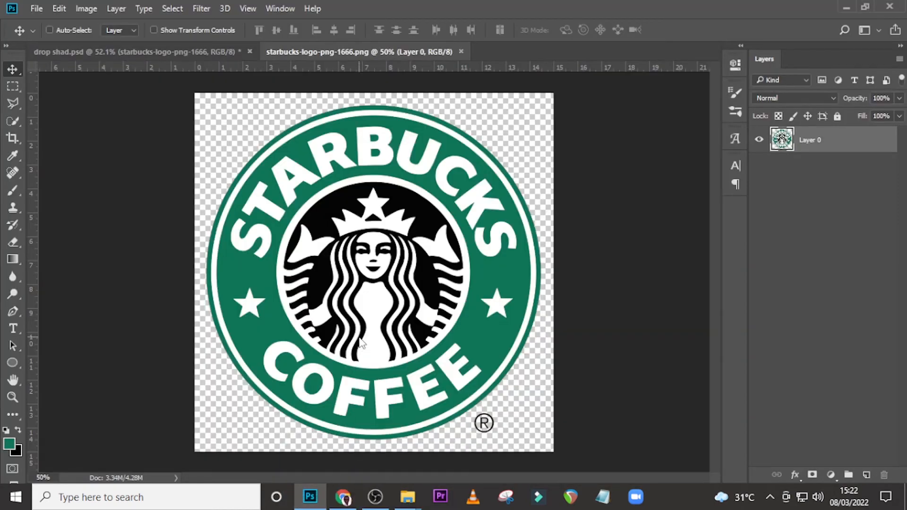
pyautogui.moveTo(423, 333); pyautogui.dragTo(449, 271)
pyautogui.moveTo(531, 453); pyautogui.dragTo(522, 443)
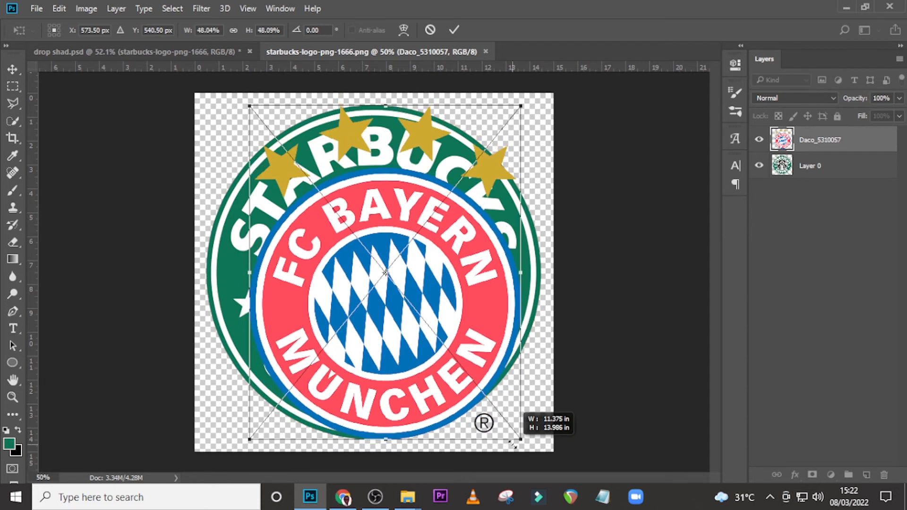
pyautogui.press('Return')
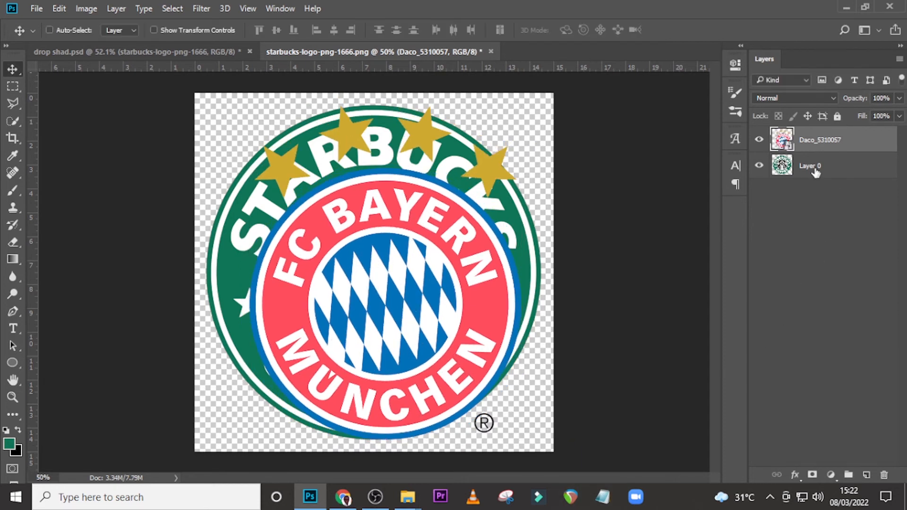
# Step: Hide Layer 0 and nudge the Daco_5310057 logo left until it is horizontally centred on the canvas
pyautogui.click(759, 165)
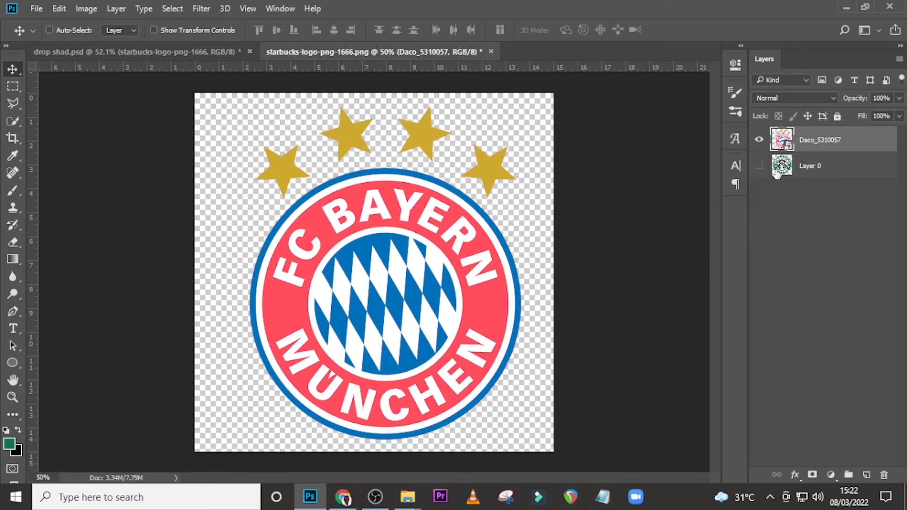
pyautogui.press('Left')
pyautogui.press('Left')
pyautogui.press('Left')
pyautogui.press('Left')
pyautogui.press('Left')
pyautogui.press('Left')
pyautogui.press('Left')
pyautogui.press('Left')
pyautogui.press('Left')
pyautogui.press('Left')
pyautogui.press('Left')
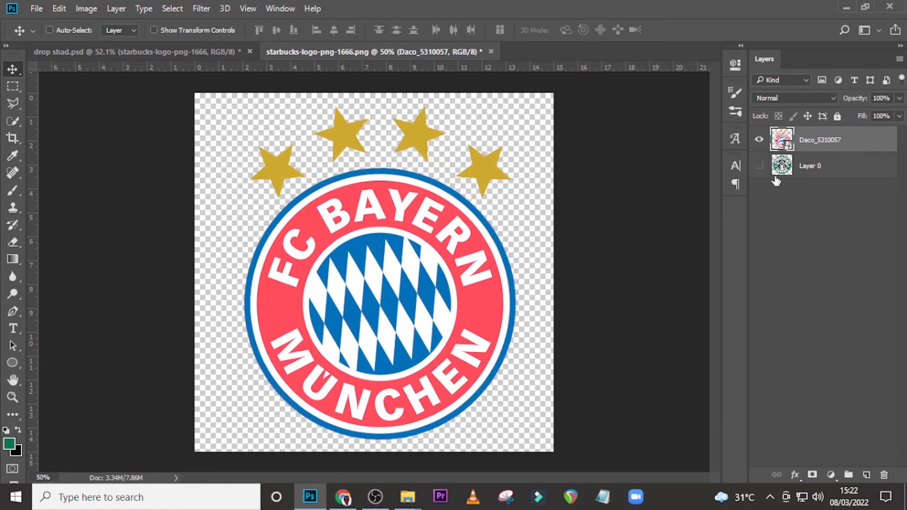
pyautogui.press('Left')
pyautogui.press('Left')
pyautogui.press('Left')
pyautogui.press('Left')
pyautogui.press('Left')
pyautogui.press('Left')
pyautogui.press('Left')
pyautogui.press('Left')
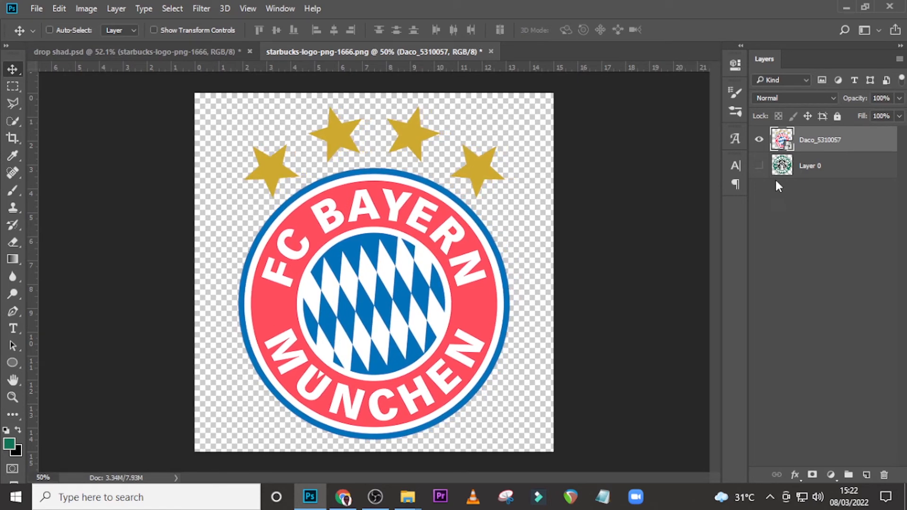
# Step: Delete the hidden Layer 0 with the Starbucks logo from the smart object's contents
pyautogui.hotkey('ctrl', 's')
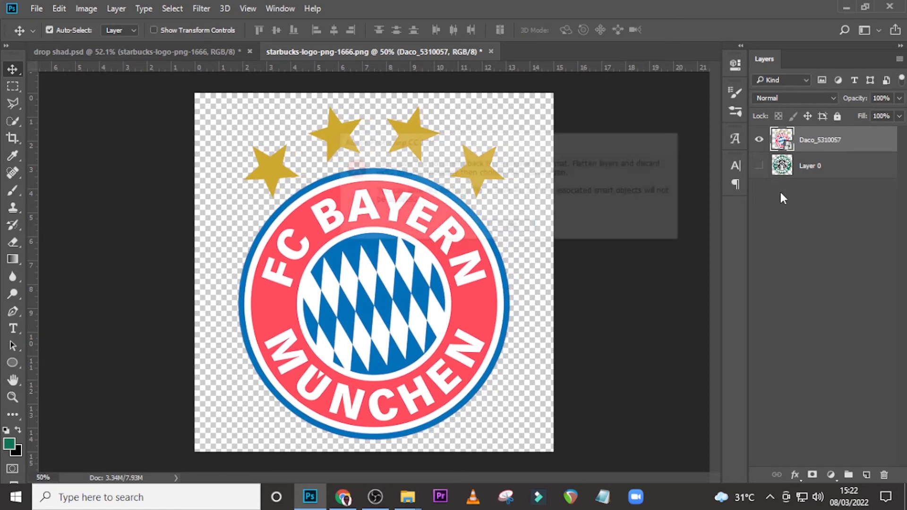
pyautogui.click(517, 227)
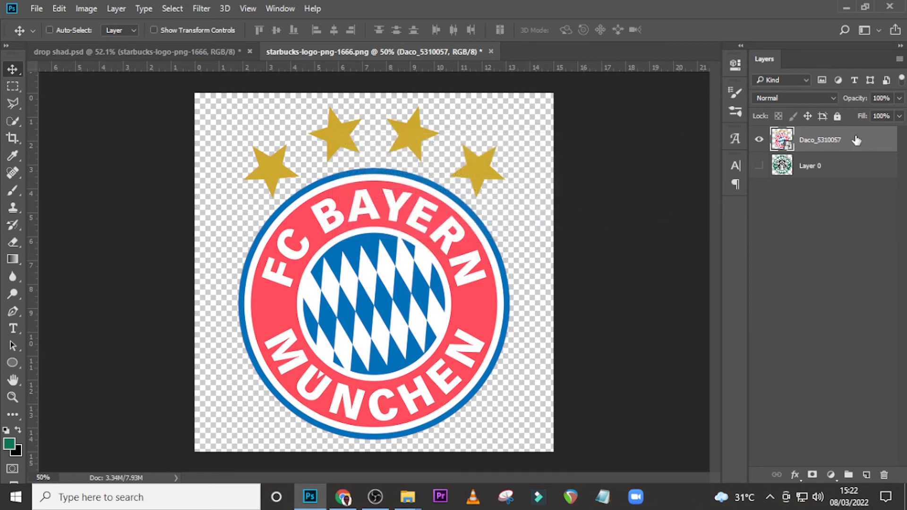
pyautogui.click(818, 173)
pyautogui.press('Delete')
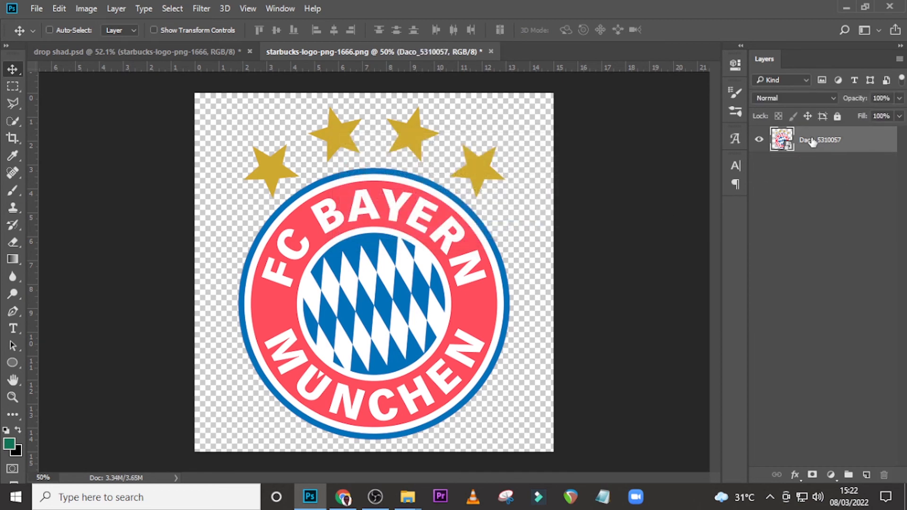
# Step: Rasterize the Daco_5310057 layer and save the smart object's contents back into the drop shad.psd mockup
pyautogui.rightClick(812, 142)
pyautogui.click(584, 296)
pyautogui.hotkey('ctrl', 's')
pyautogui.click(206, 52)
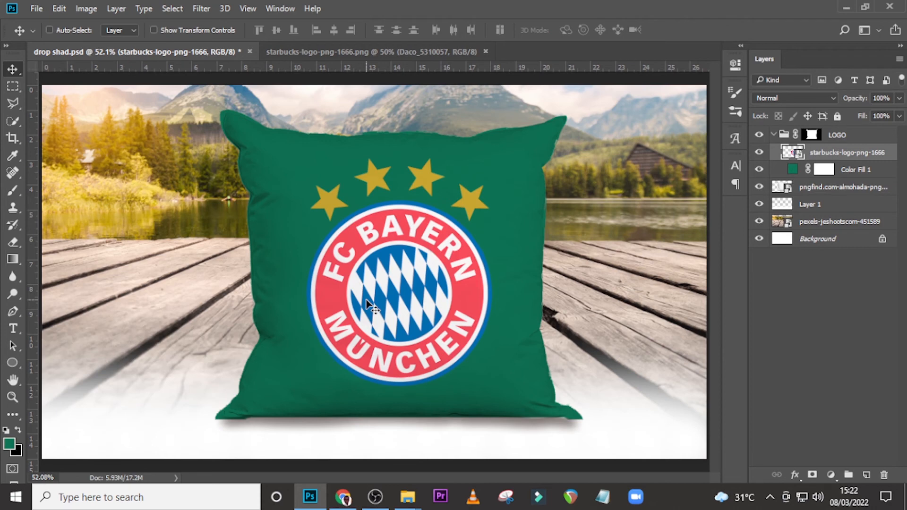
# Step: Sample the Bayern logo's red, gold, white and blue for Color Fill 1, and set the pillow's fill to the logo's red
pyautogui.hotkey('ctrl', '-')
pyautogui.hotkey('ctrl', '-')
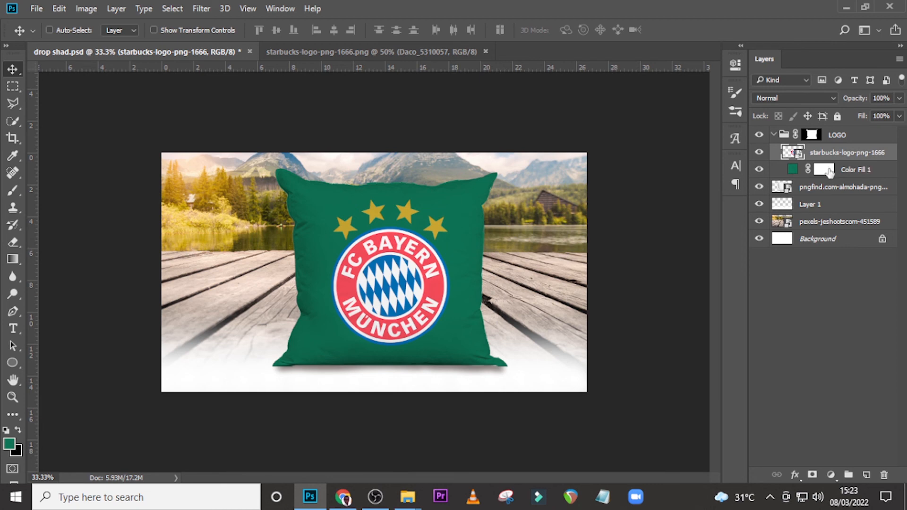
pyautogui.doubleClick(794, 169)
pyautogui.click(347, 291)
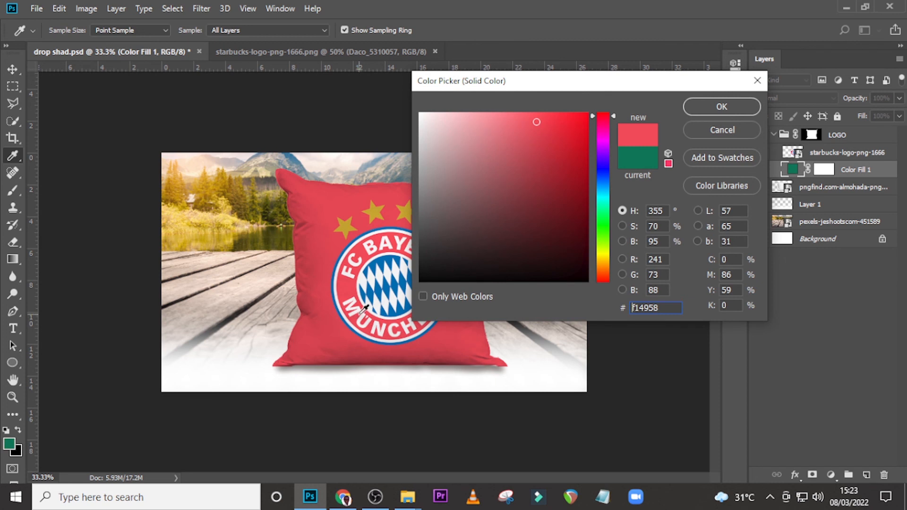
pyautogui.click(348, 226)
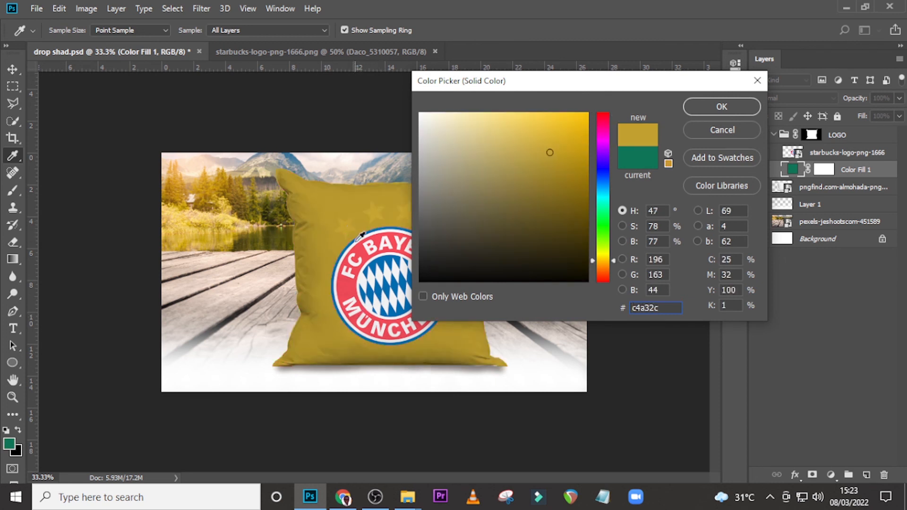
pyautogui.click(365, 284)
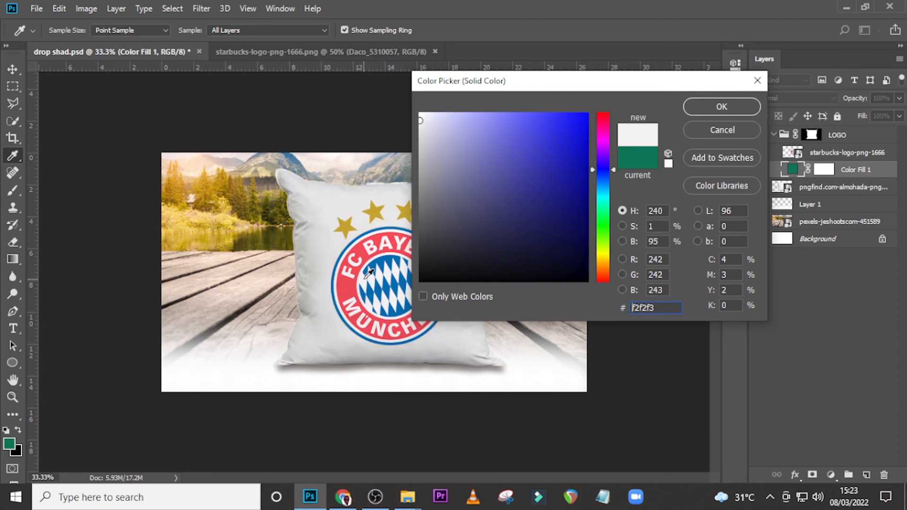
pyautogui.click(376, 262)
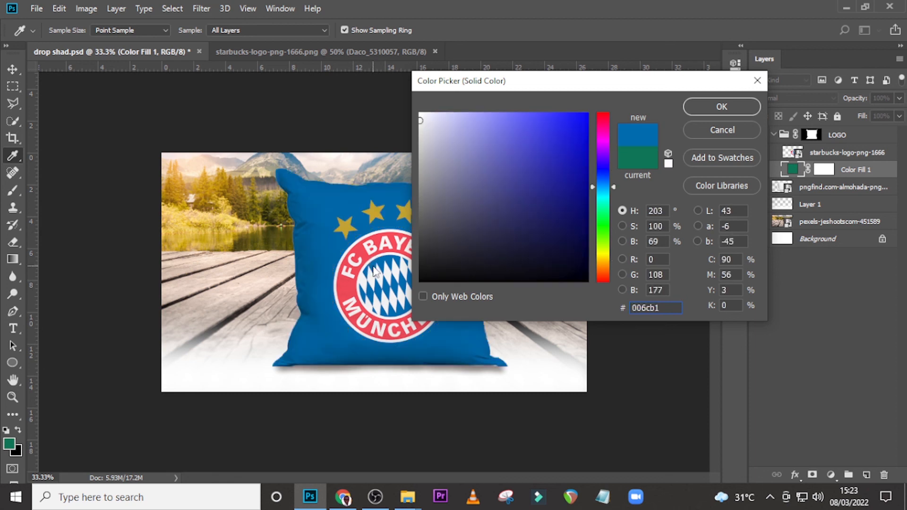
pyautogui.click(350, 277)
pyautogui.click(722, 108)
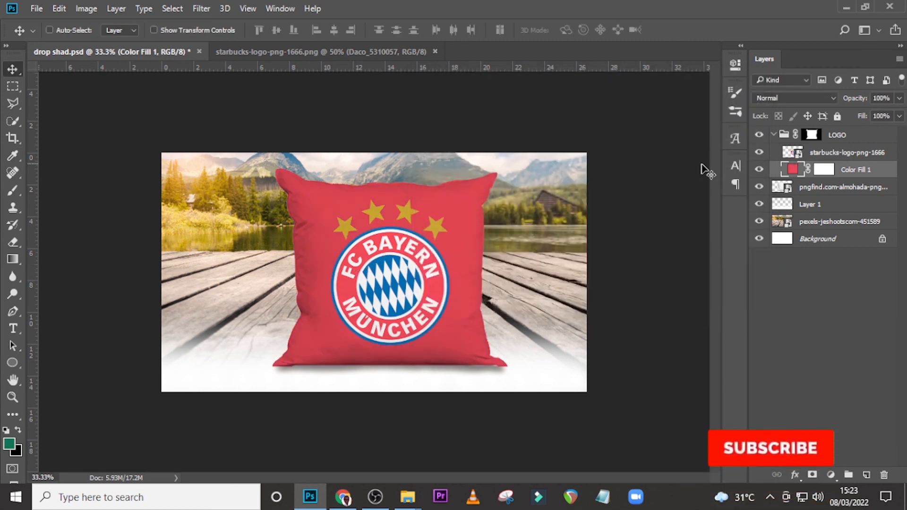